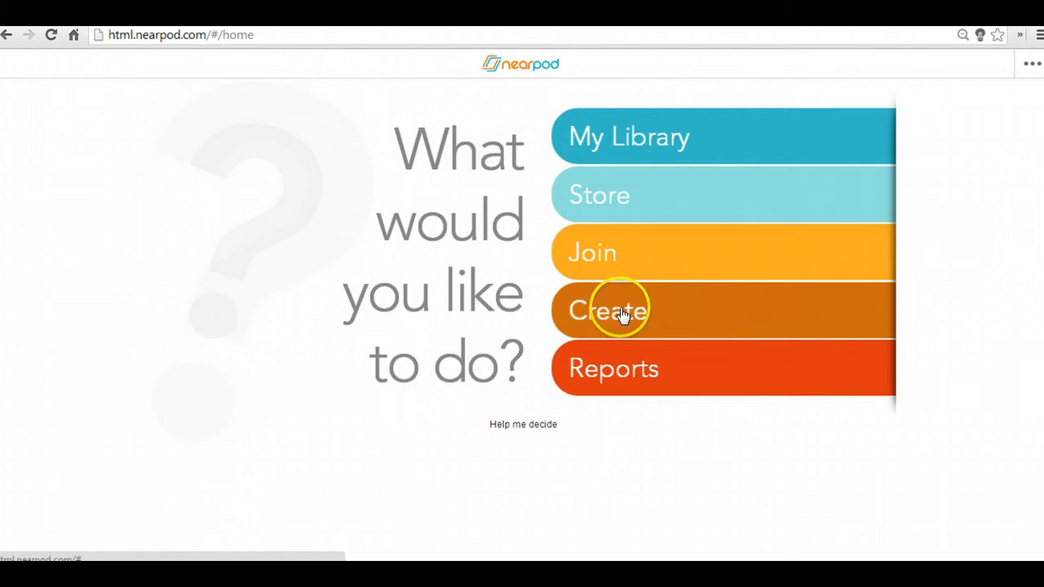
Start a live session of the library presentation Triongl Diwydiannol yr Eidal Cyflwyniad BYR and dismiss the PIN-sharing dialog
{"action": "left_click", "coordinate": [653, 130]}
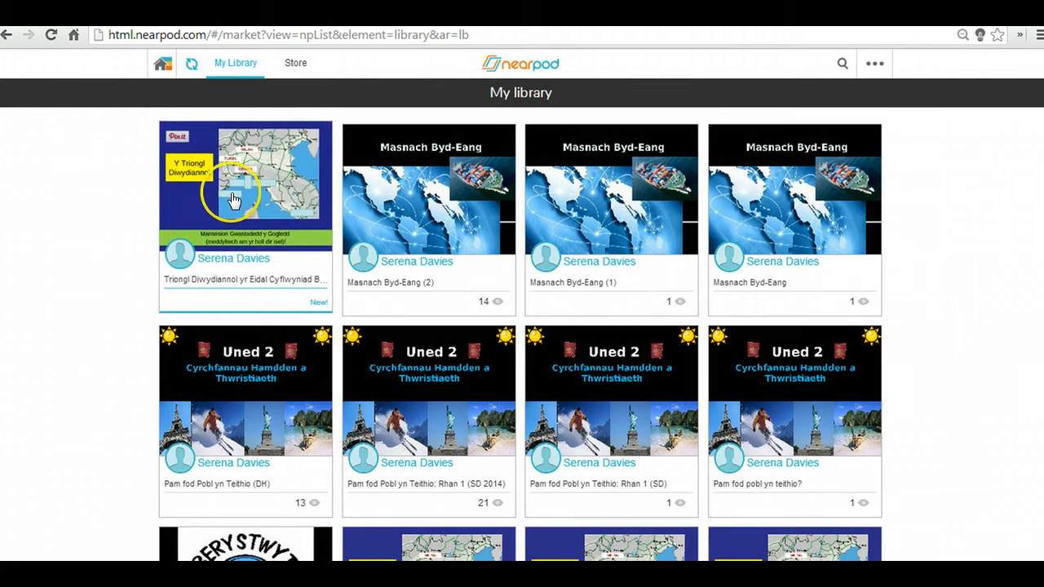
{"action": "left_click", "coordinate": [255, 217]}
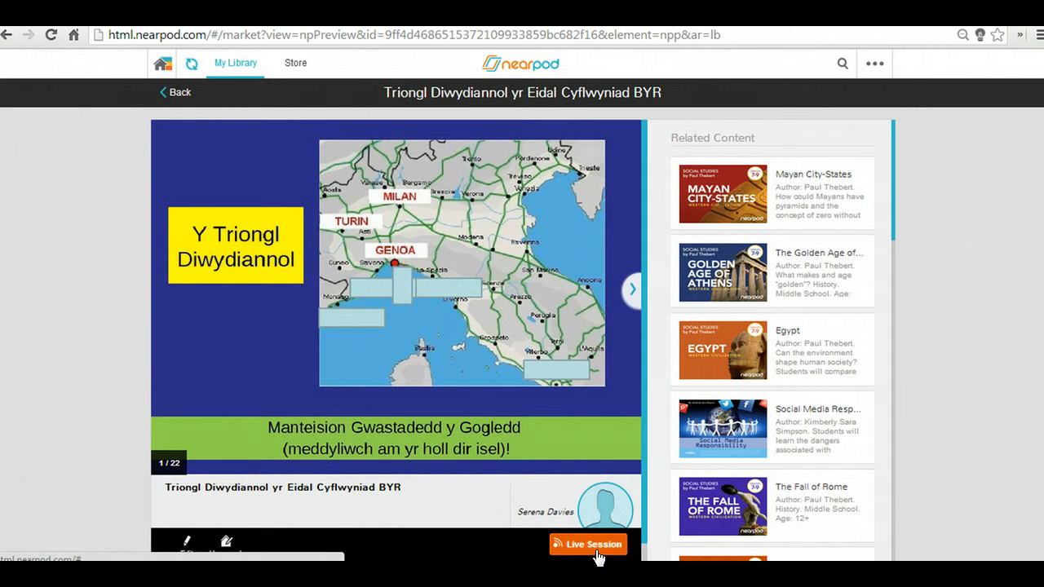
{"action": "left_click", "coordinate": [599, 546]}
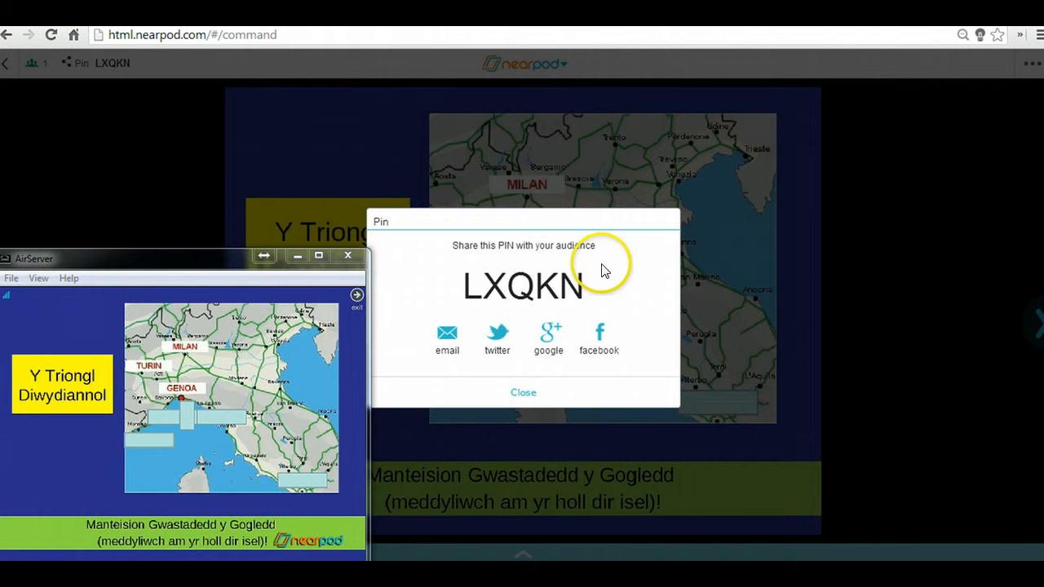
{"action": "left_click", "coordinate": [523, 395]}
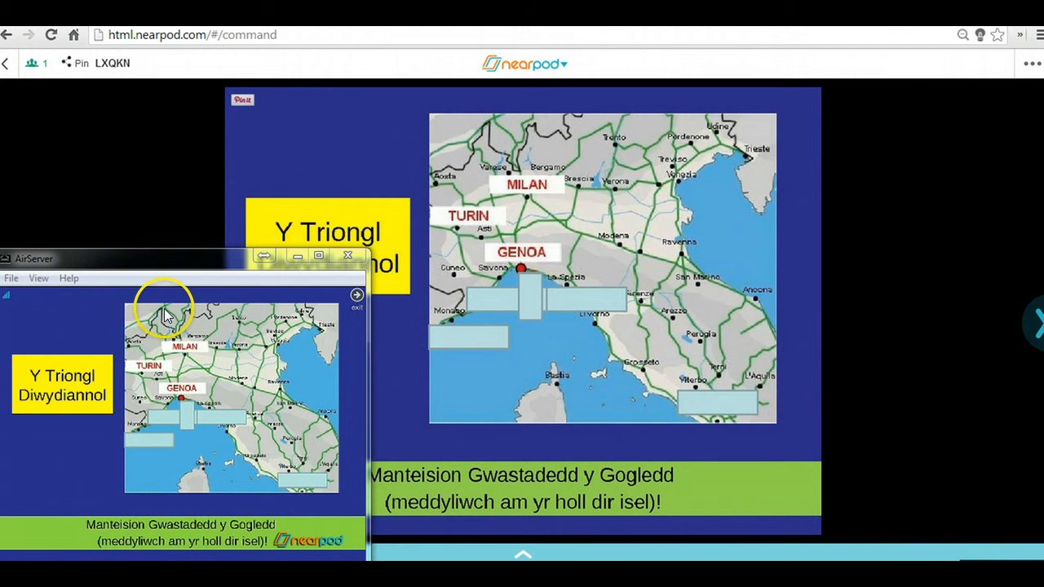
Move the AirServer window up clear of the screen edge and advance the live session to the Student List sign-in
{"action": "left_click_drag", "start_coordinate": [174, 260], "coordinate": [188, 197]}
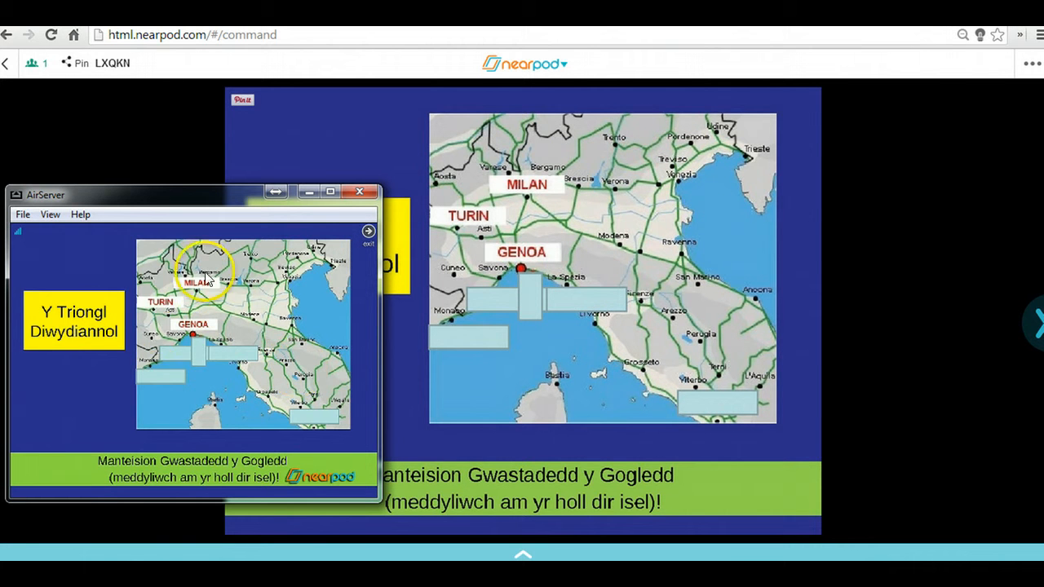
{"action": "left_click", "coordinate": [1036, 328]}
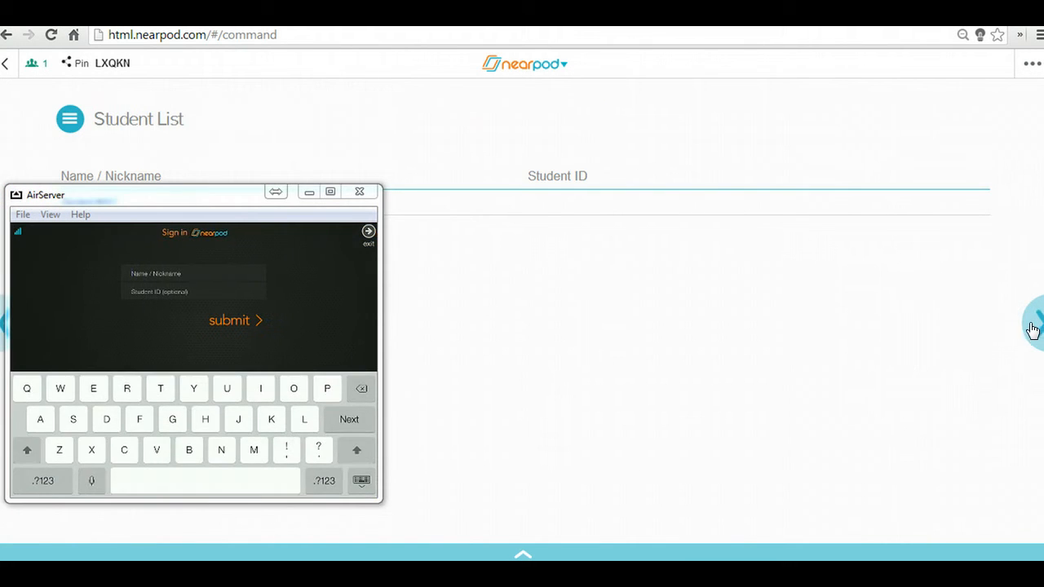
{"action": "left_click", "coordinate": [782, 416]}
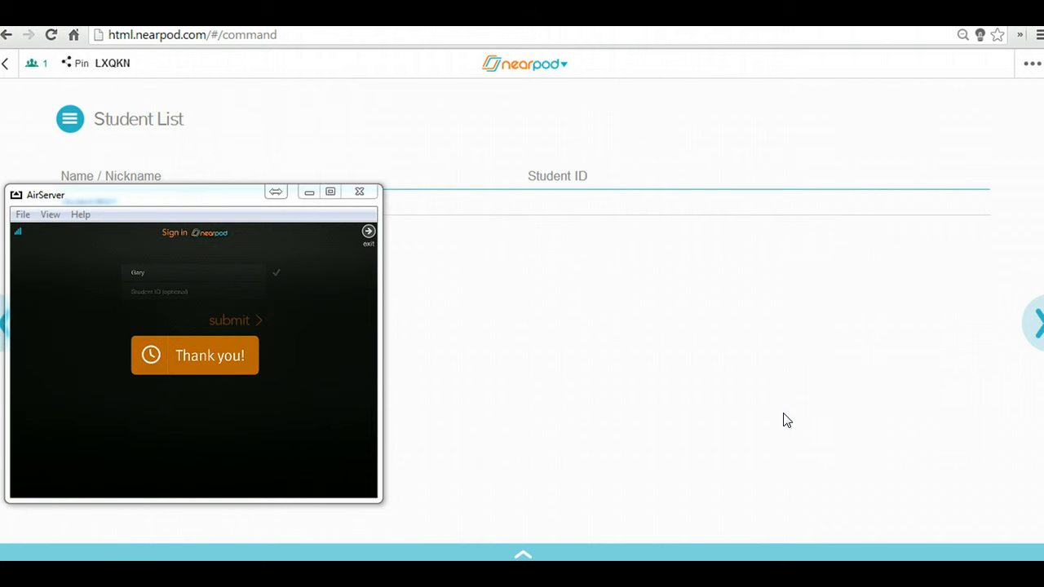
Enlarge the AirServer window to inspect the student's sign-in, and hide it to check the Student List
{"action": "left_click", "coordinate": [428, 270]}
{"action": "left_click", "coordinate": [233, 199]}
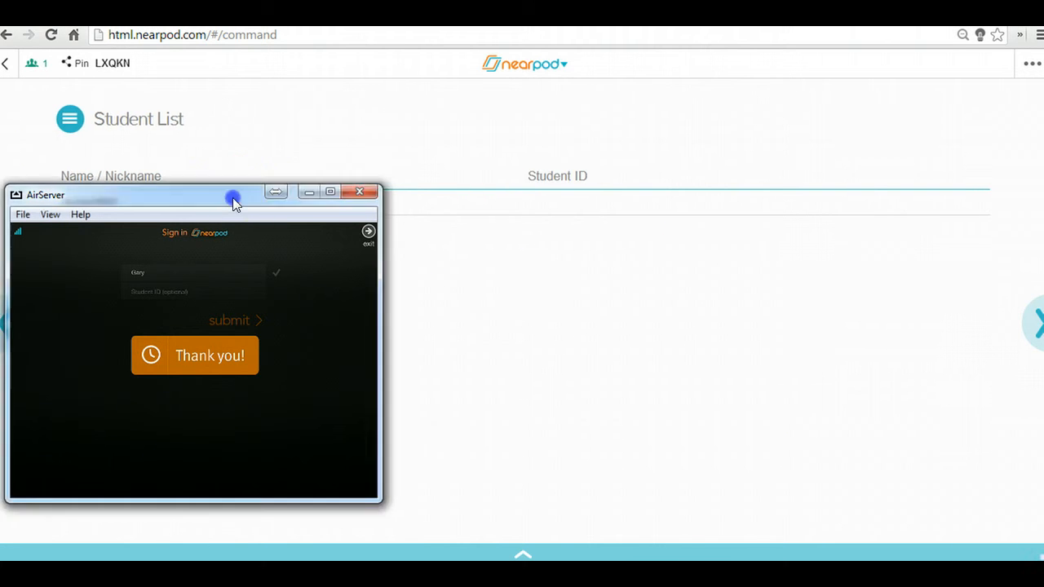
{"action": "double_click", "coordinate": [233, 199]}
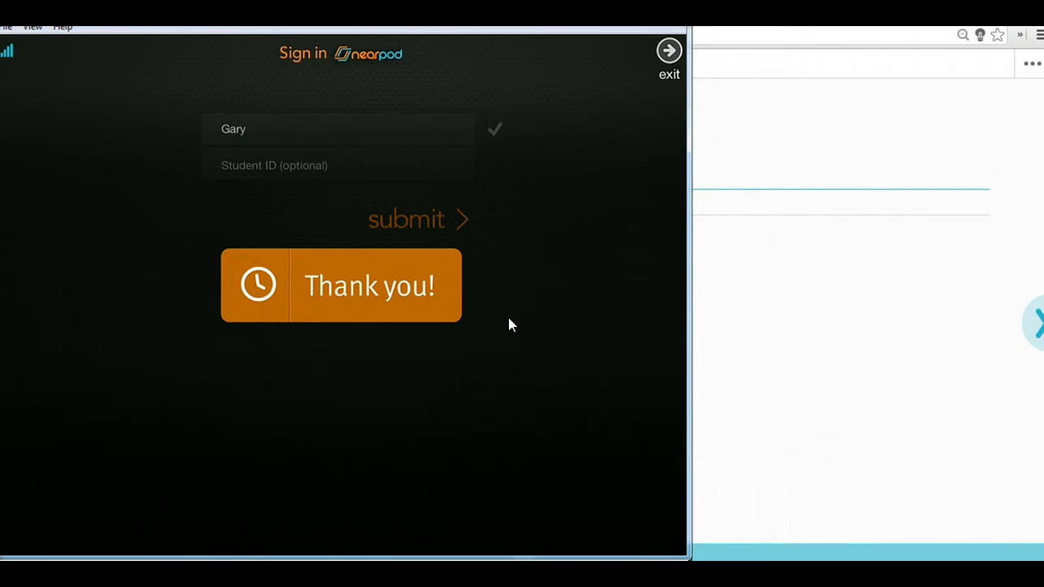
{"action": "left_click", "coordinate": [615, 12]}
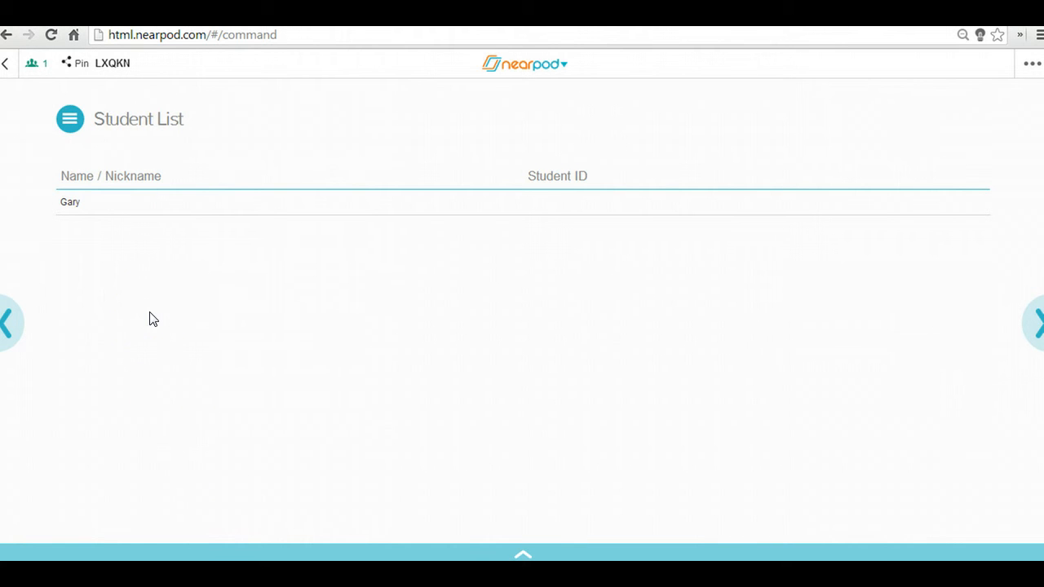
Advance to the question Mae Gogledd yr Eidal yn and check the student's submission in AirServer before hiding that window
{"action": "left_click", "coordinate": [1035, 325]}
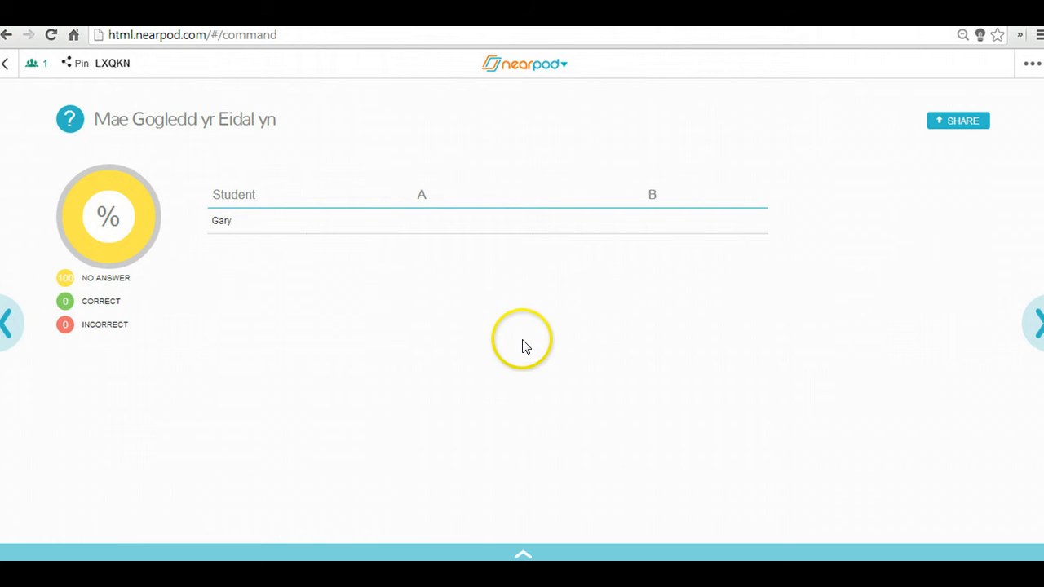
{"action": "left_click", "coordinate": [308, 256]}
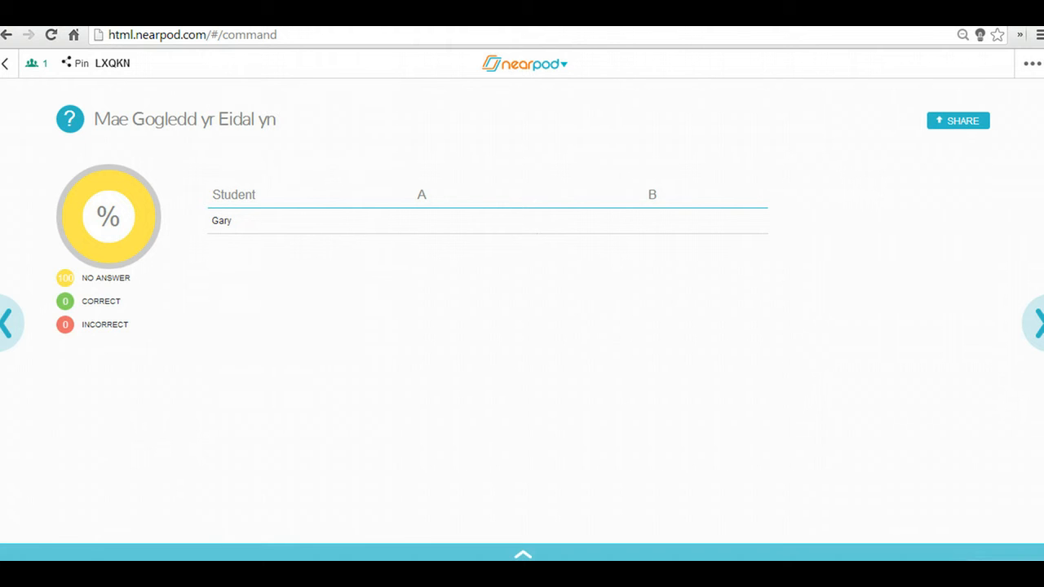
{"action": "left_click", "coordinate": [265, 574]}
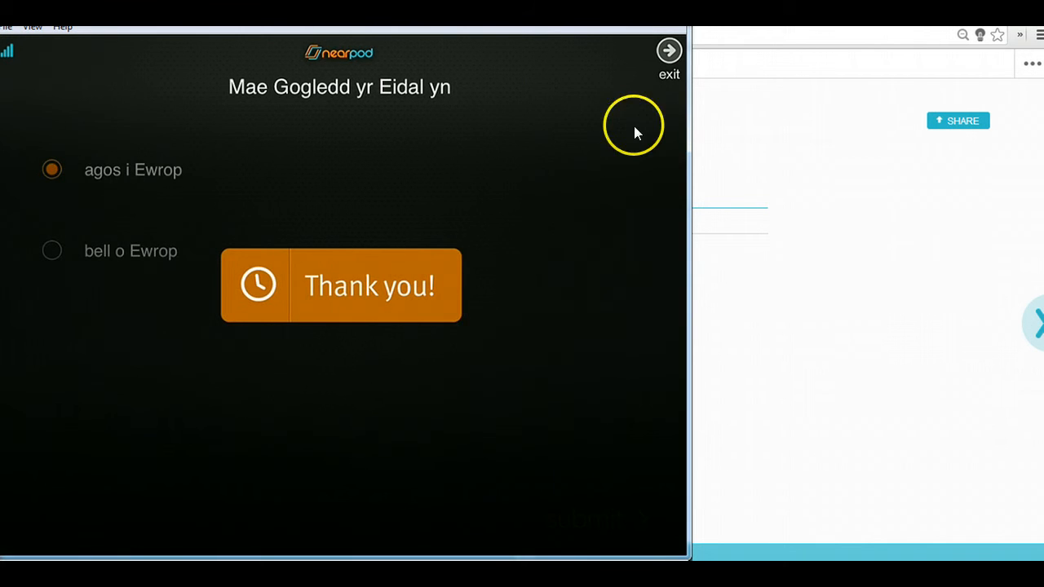
{"action": "left_click", "coordinate": [613, 15]}
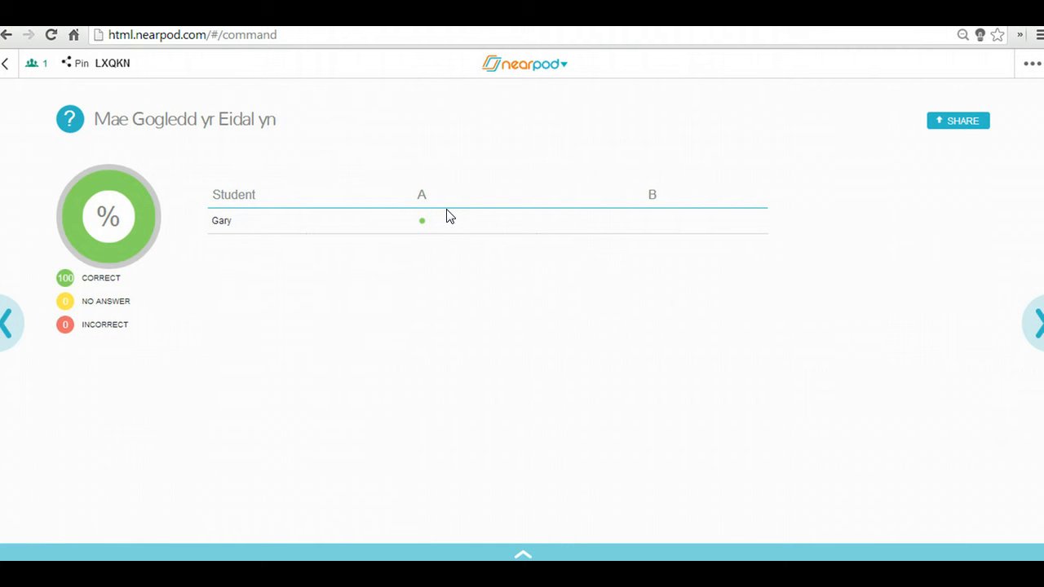
Advance to the company image slideshow, preview its images back to Indesit, and bring up the mirrored student view in AirServer
{"action": "left_click", "coordinate": [1036, 336]}
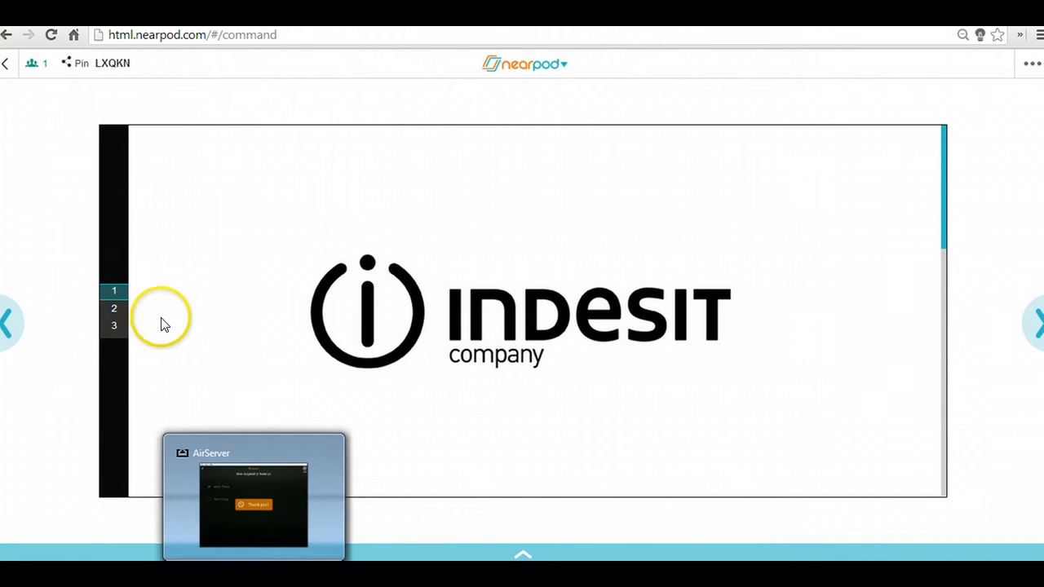
{"action": "left_click", "coordinate": [114, 296]}
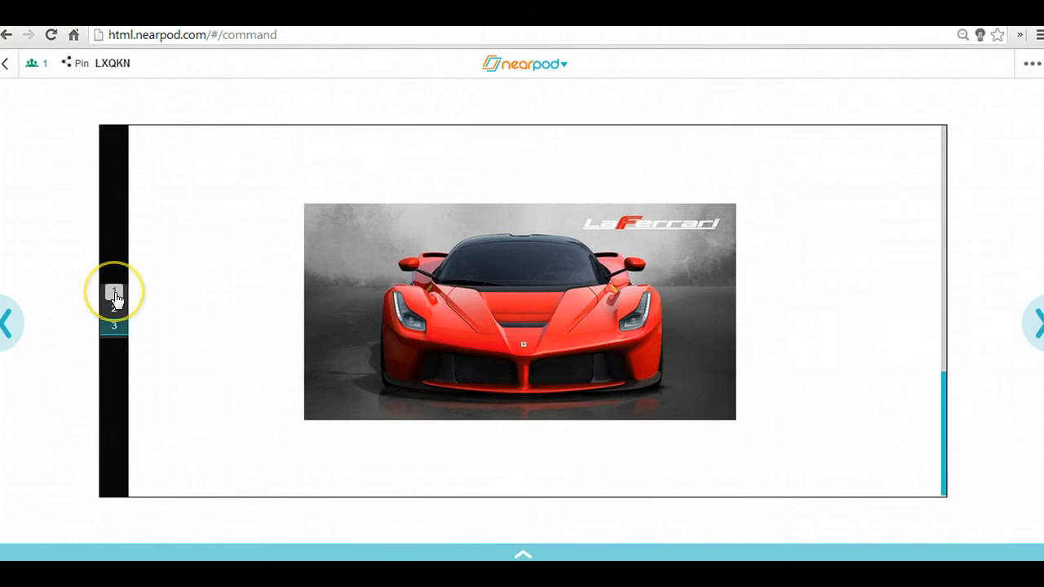
{"action": "left_click", "coordinate": [114, 296]}
{"action": "left_click", "coordinate": [345, 496]}
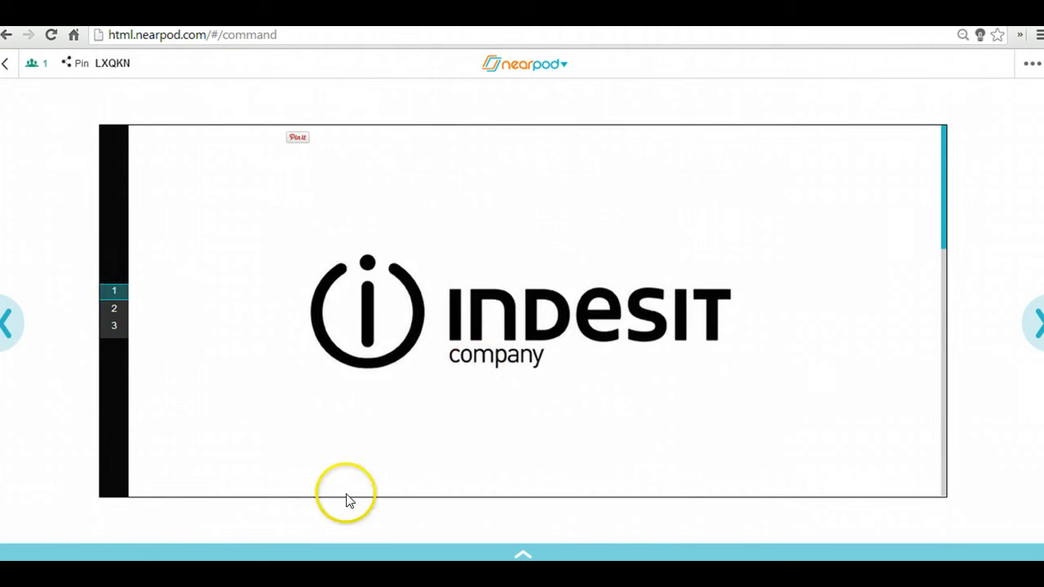
{"action": "left_click", "coordinate": [298, 499]}
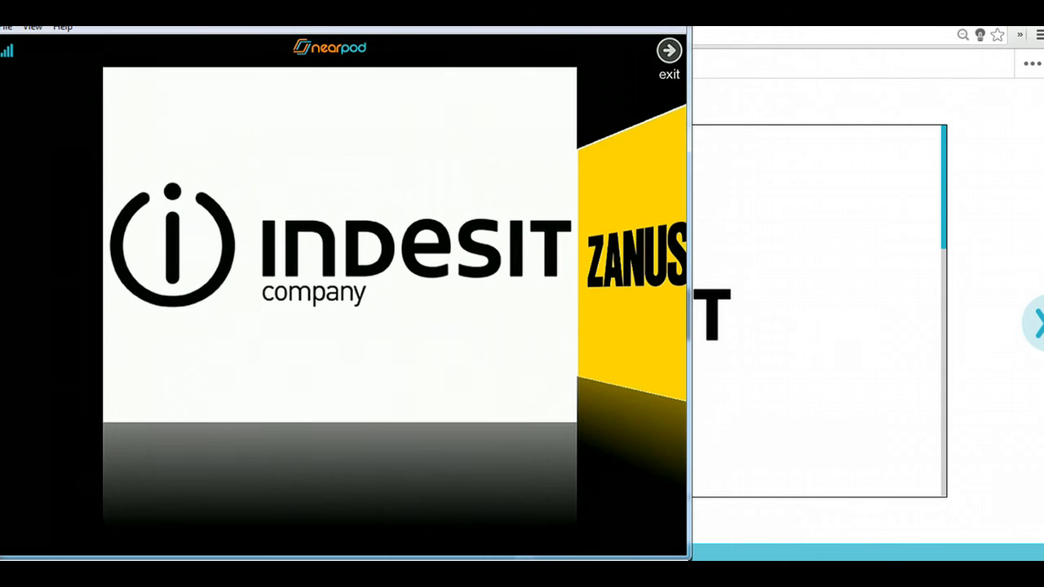
{"action": "left_click", "coordinate": [568, 114]}
{"action": "left_click", "coordinate": [861, 162]}
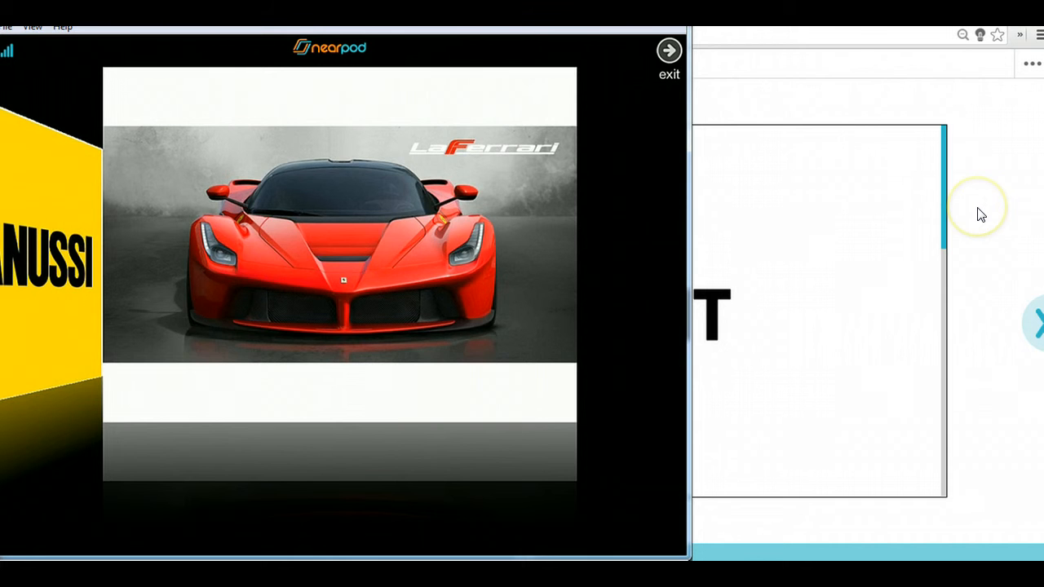
Advance the session past the Dyffryn Po slide to the open-ended question Disgrifiwch ardal Gogledd yr Eidal
{"action": "left_click", "coordinate": [1034, 323]}
{"action": "left_click", "coordinate": [1033, 323]}
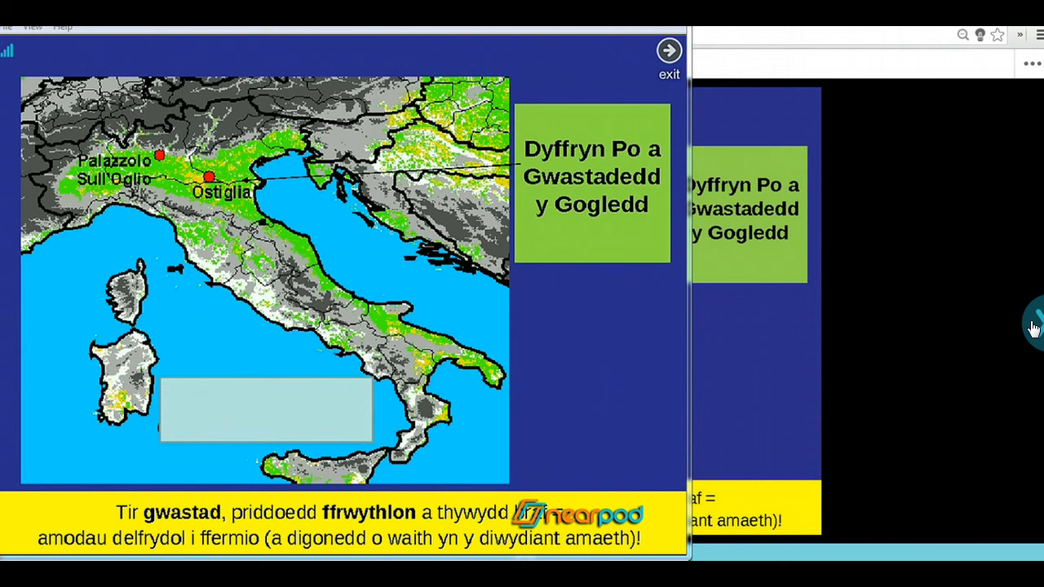
{"action": "left_click", "coordinate": [1033, 326]}
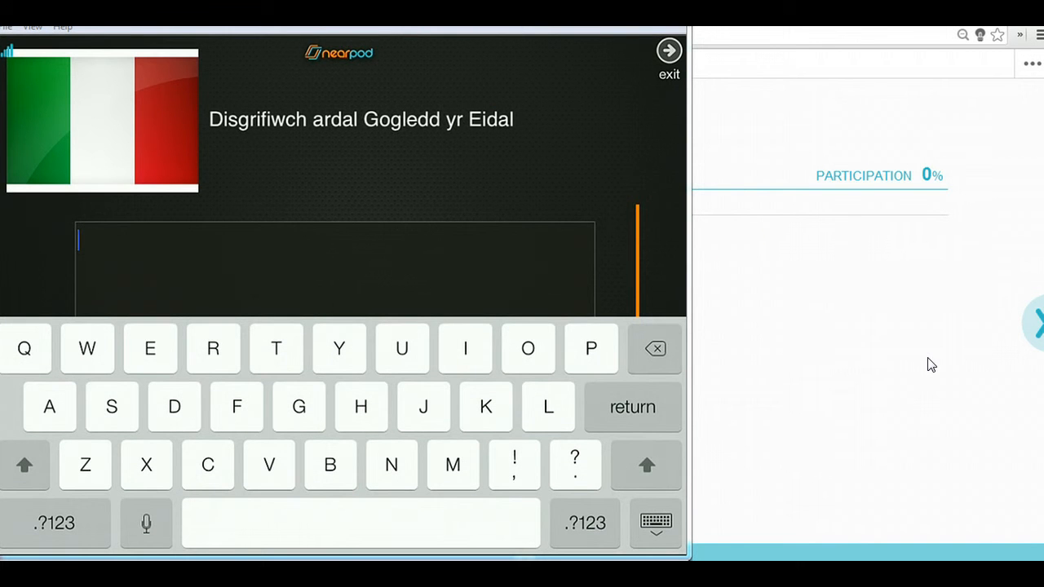
Submit "Gwastad, Alpau yn y cefndir" as the student's answer and hide the AirServer window to review the response
{"action": "type", "text": "Gwastad"}
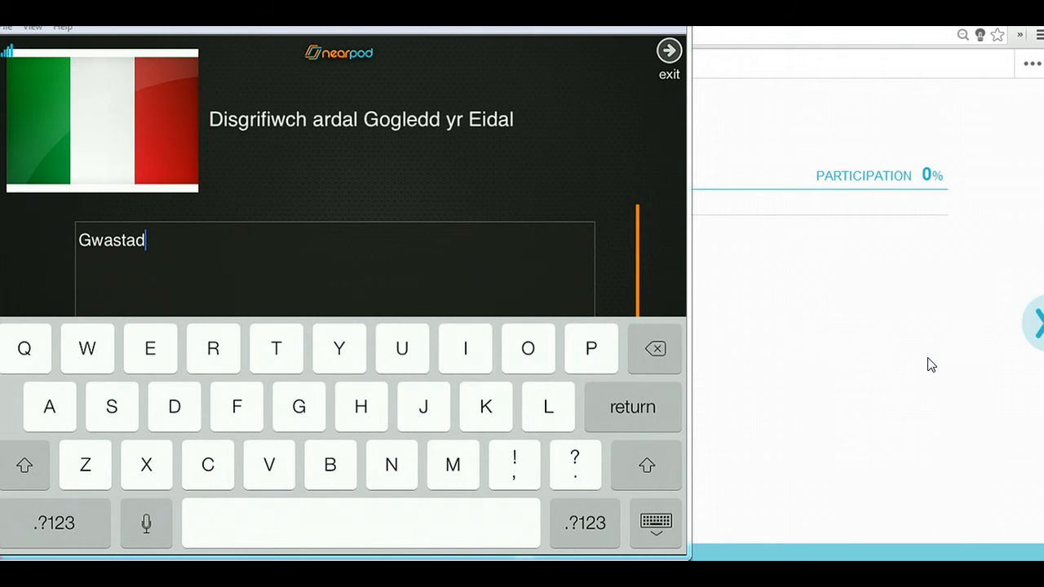
{"action": "type", "text": ", Alpau yn y cef"}
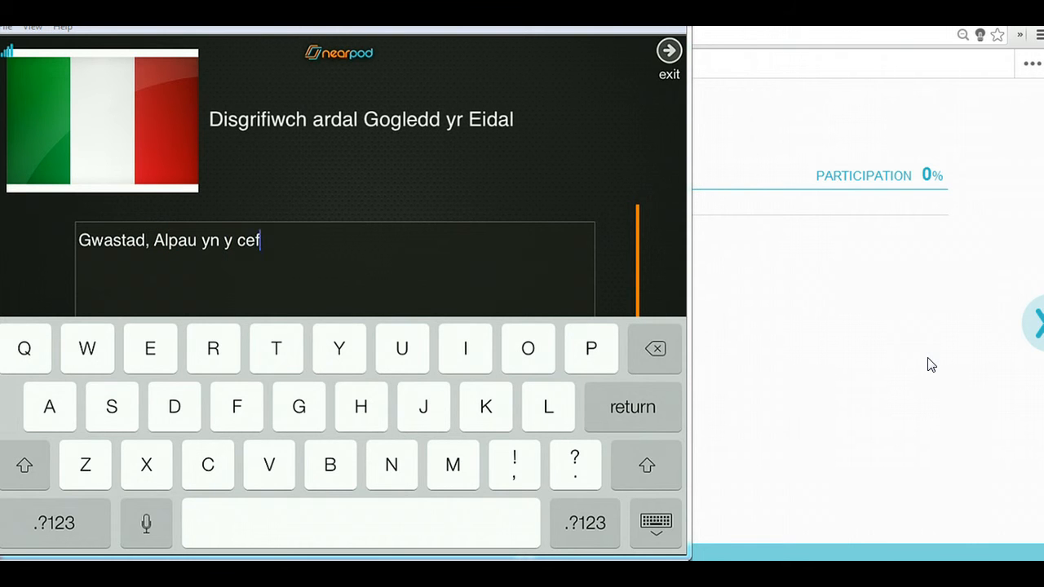
{"action": "type", "text": "ndir"}
{"action": "key", "text": "Return"}
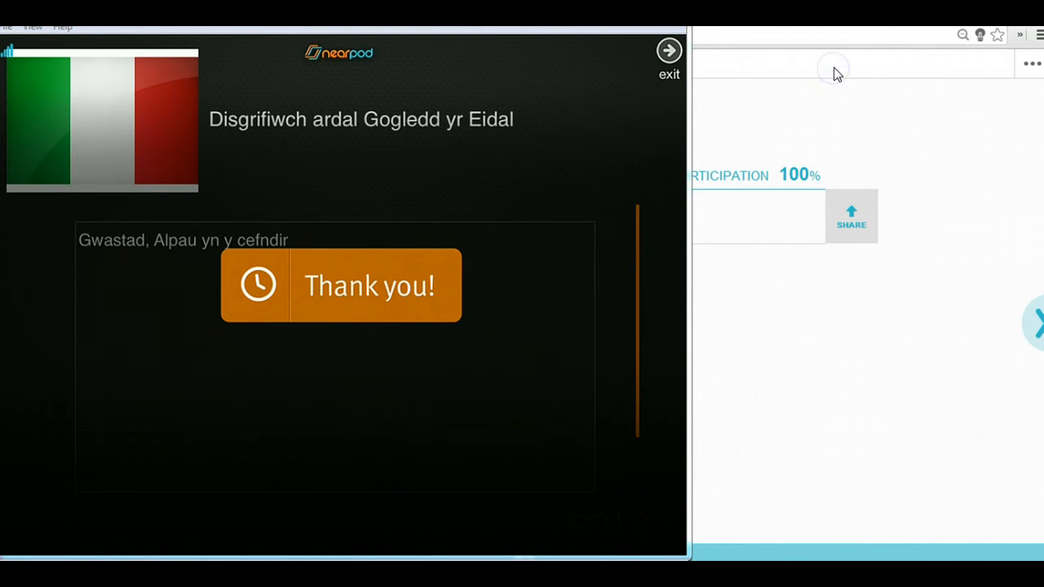
{"action": "left_click", "coordinate": [706, 109]}
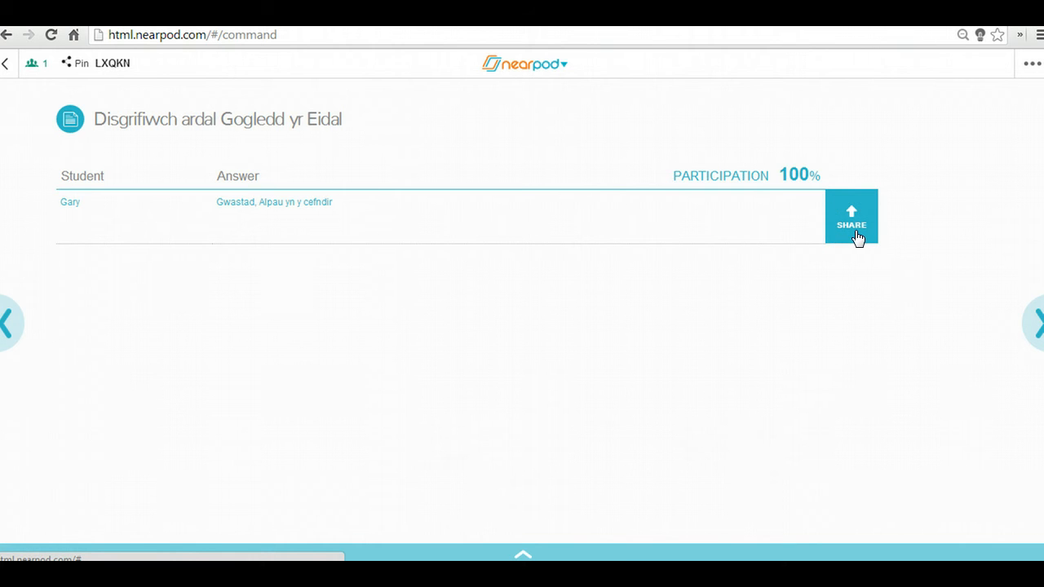
Advance through the rice fields and Milan cathedral slides to the Milan image slideshow, with the AirServer student view showing
{"action": "left_click", "coordinate": [1036, 326]}
{"action": "left_click", "coordinate": [692, 310]}
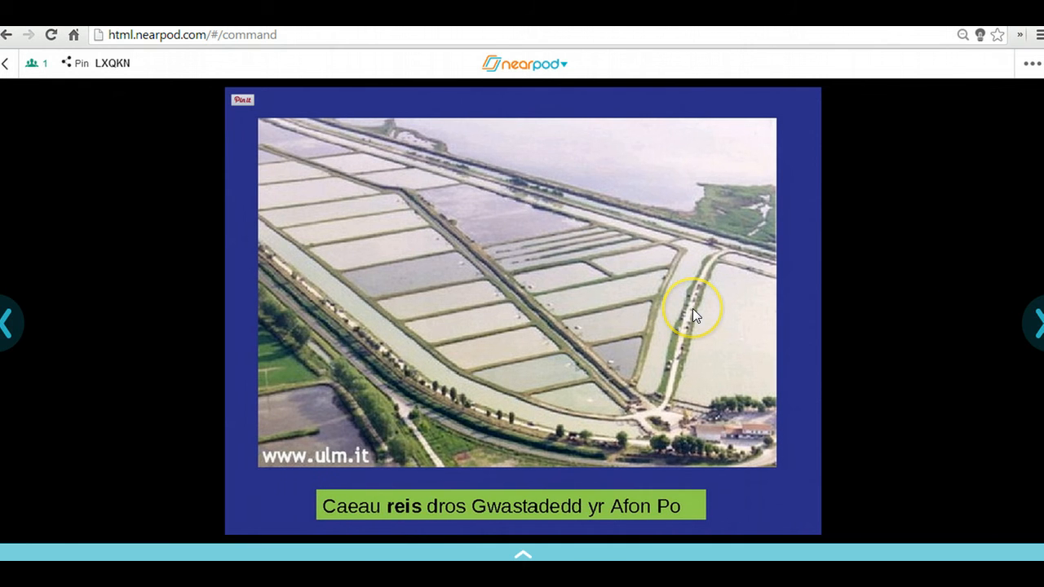
{"action": "left_click", "coordinate": [318, 574]}
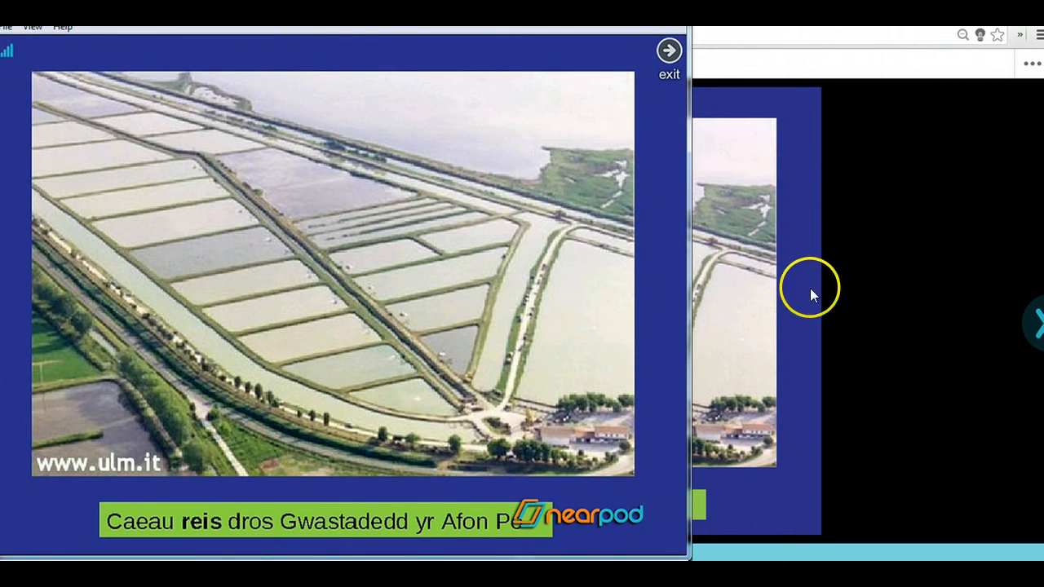
{"action": "left_click", "coordinate": [1027, 328]}
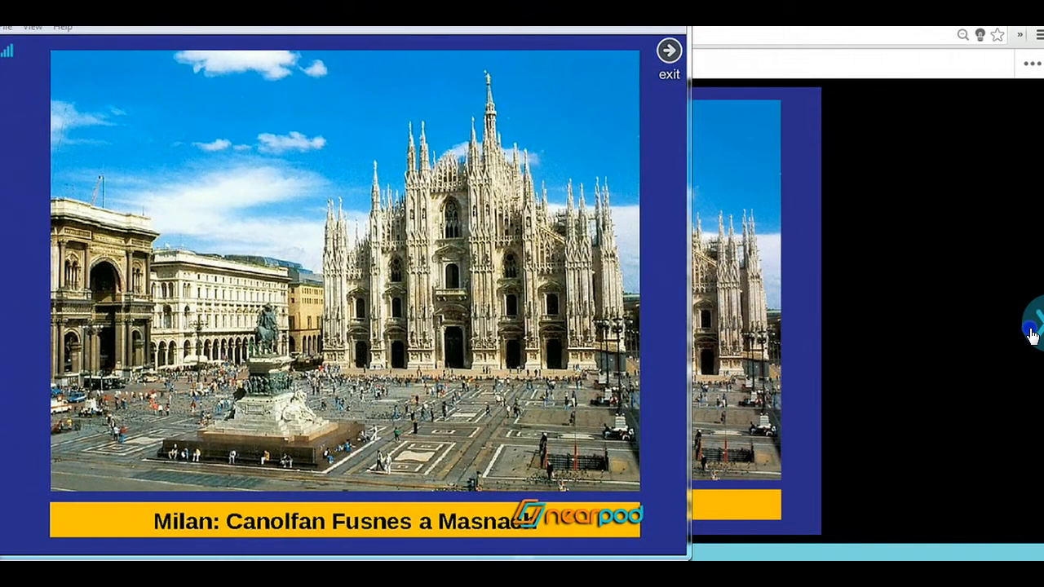
{"action": "left_click", "coordinate": [1030, 330]}
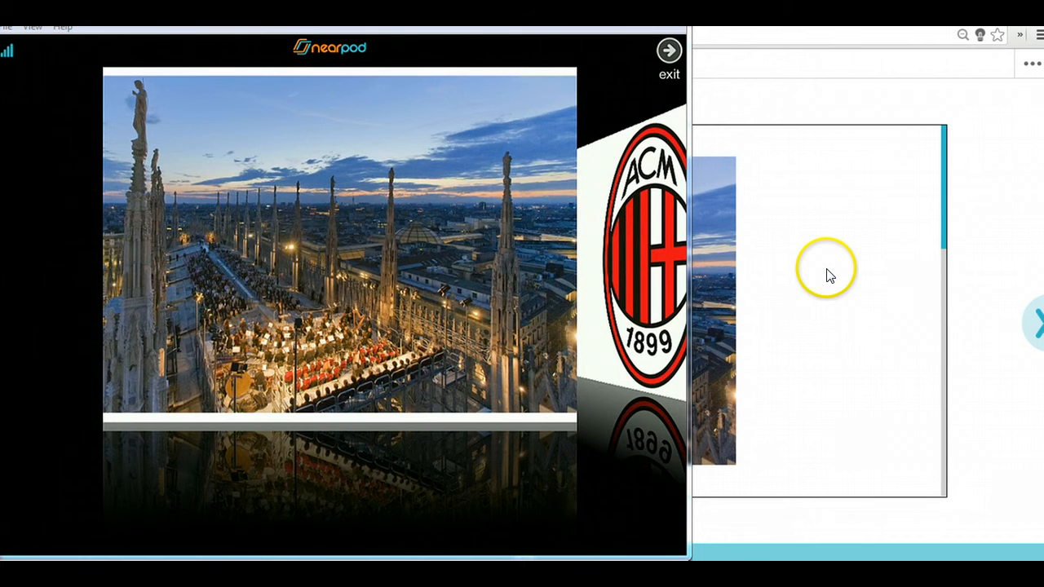
Browse the Milan slideshow images in the student view and advance the session to the TURIN: Y Dinas Ddiwydiannol slide
{"action": "left_click", "coordinate": [618, 287]}
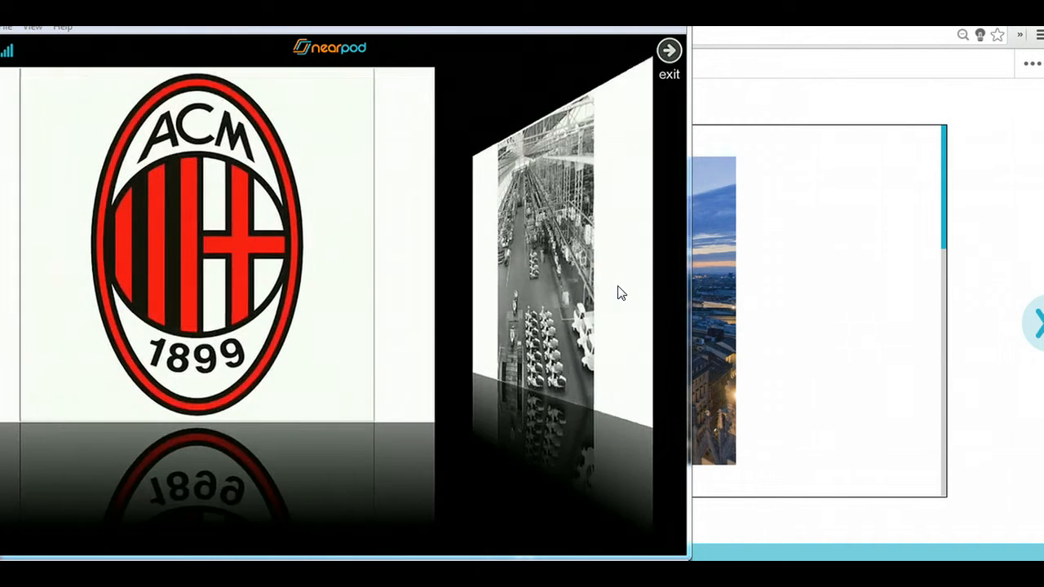
{"action": "left_click", "coordinate": [618, 285]}
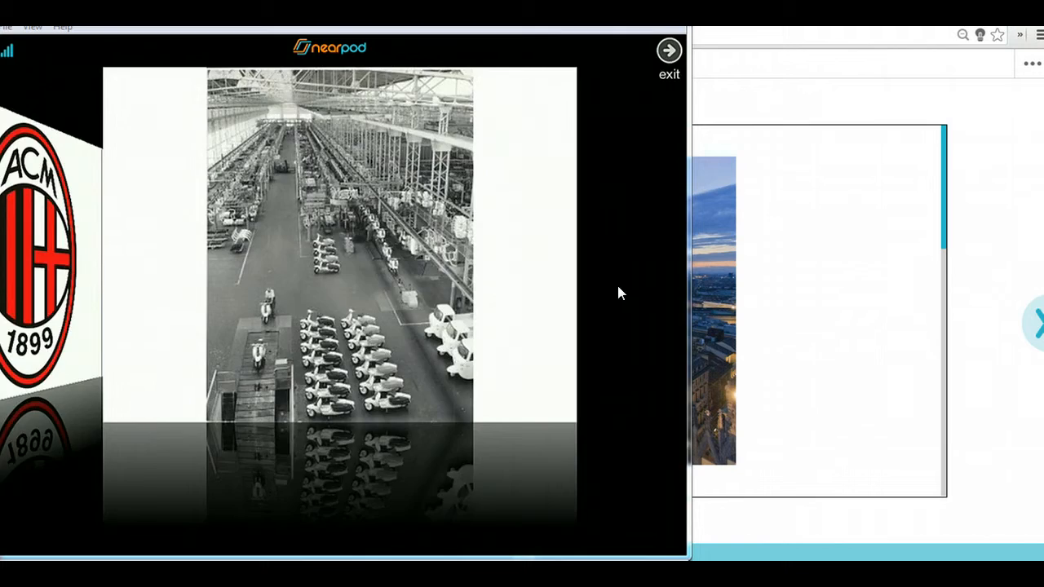
{"action": "key", "text": "Left"}
{"action": "key", "text": "Left"}
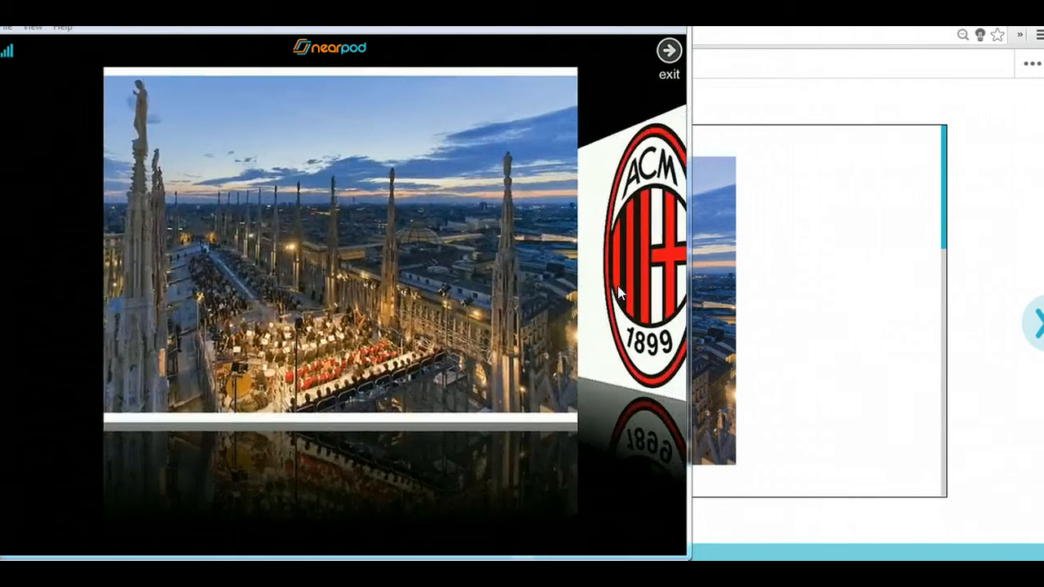
{"action": "left_click", "coordinate": [617, 286]}
{"action": "left_click", "coordinate": [617, 285]}
{"action": "key", "text": "Left"}
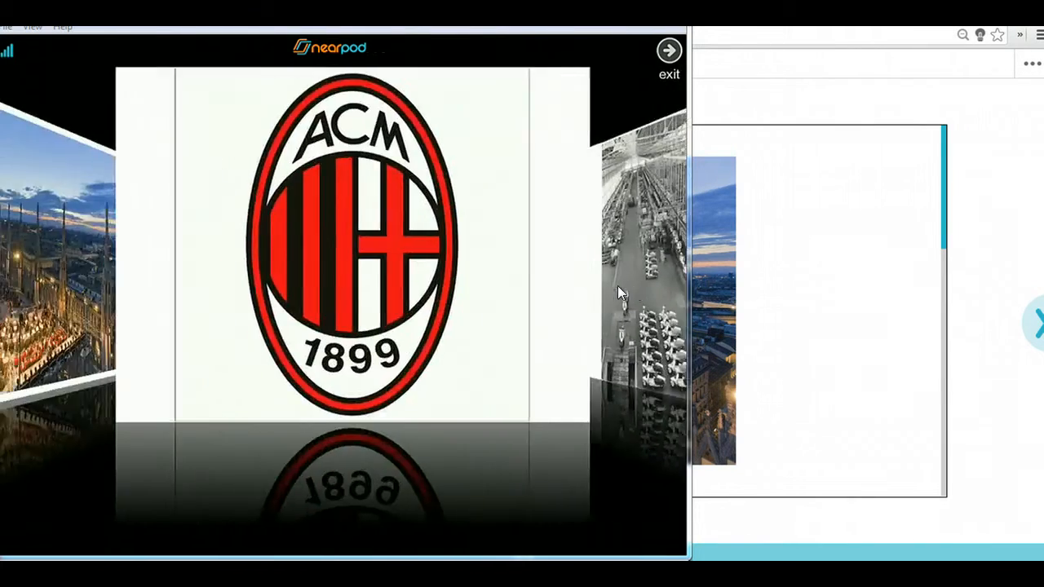
{"action": "key", "text": "Left"}
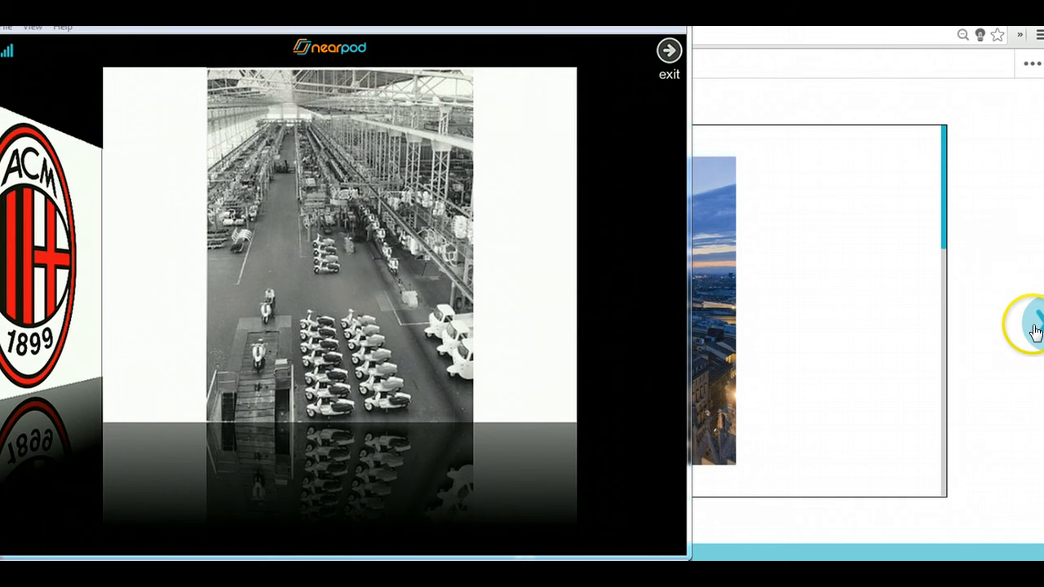
{"action": "left_click", "coordinate": [1035, 329]}
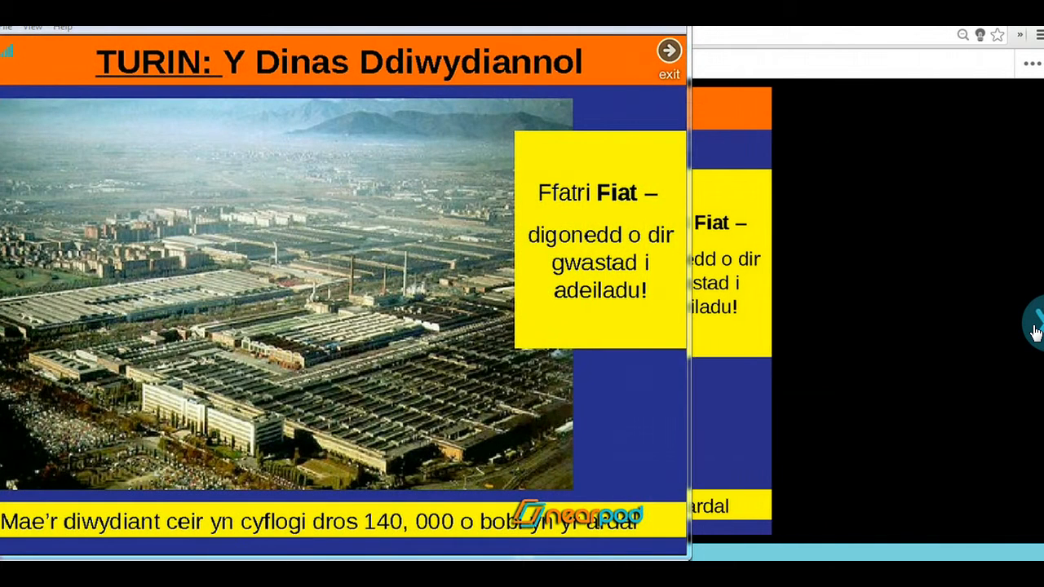
Advance past the Dinas Turin slide to the poll on spelling "factory" in Welsh, and hide the AirServer window to review the answer ffactri
{"action": "left_click", "coordinate": [1034, 326]}
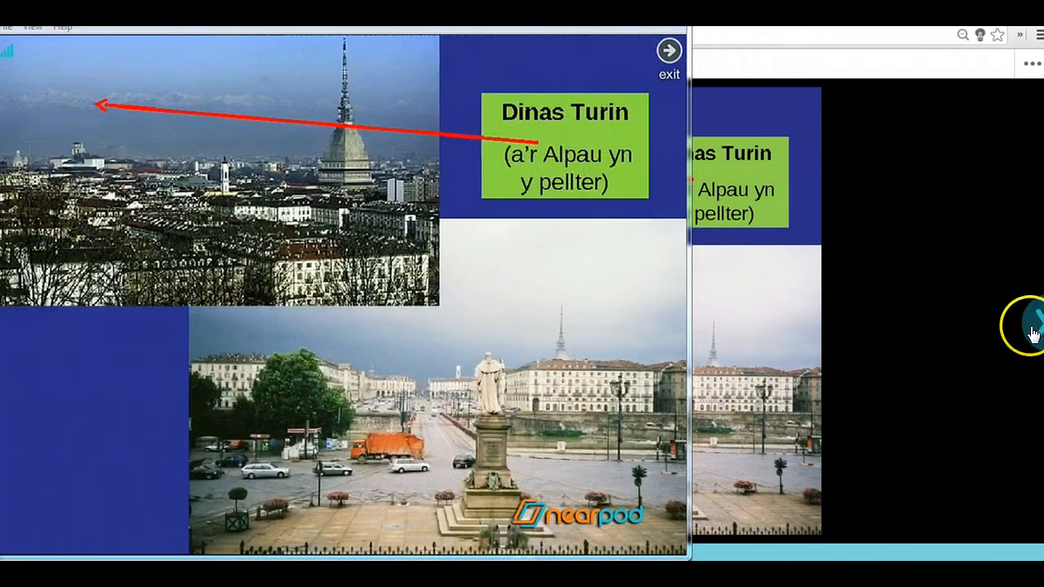
{"action": "left_click", "coordinate": [1032, 331]}
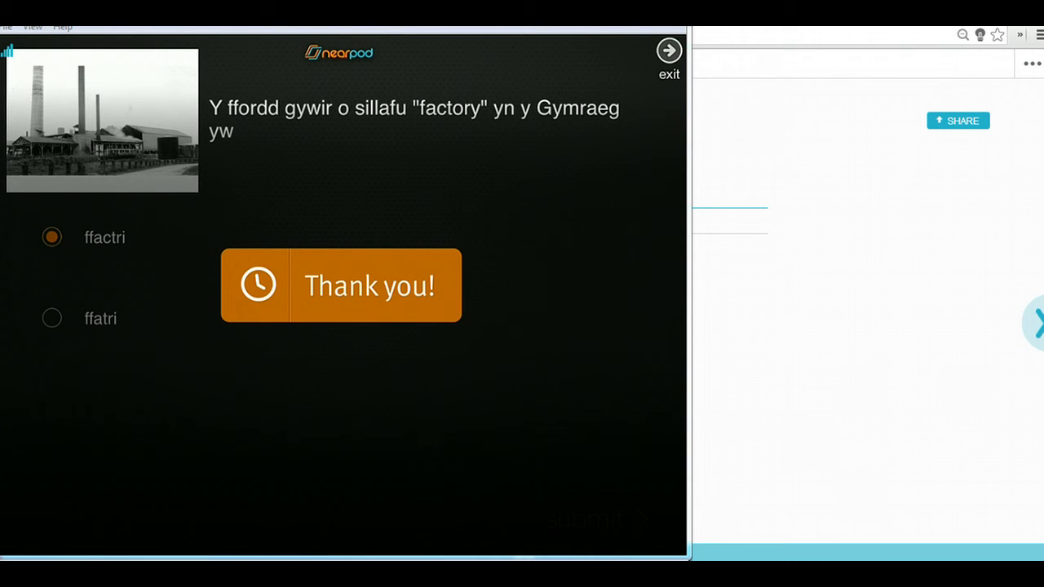
{"action": "left_click", "coordinate": [614, 16]}
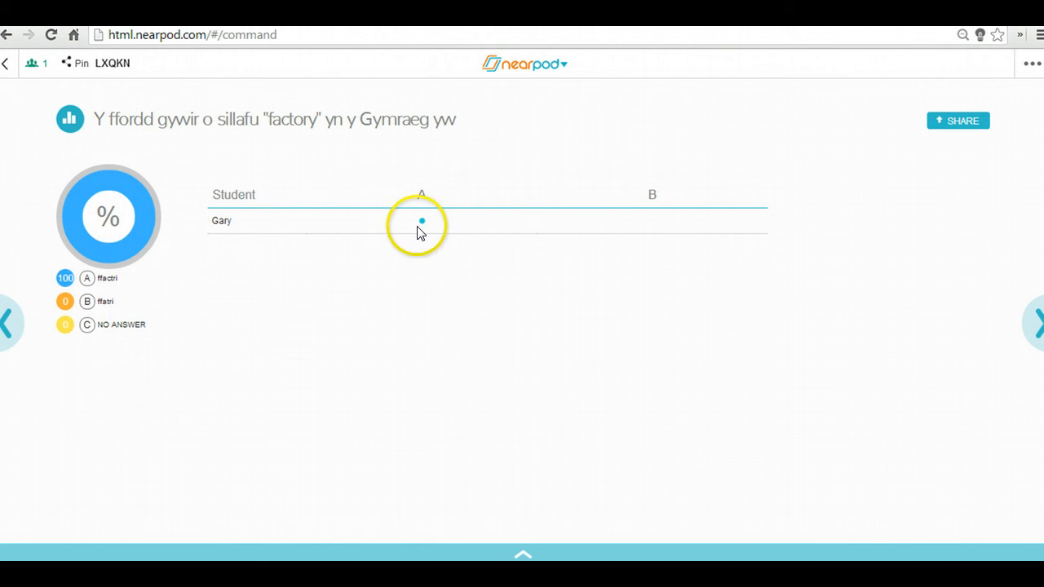
Advance past the Porthladd Genoa (Voltri) slide to the Pŵer Trydan-Dŵr slide and hide the AirServer student view
{"action": "left_click", "coordinate": [1035, 326]}
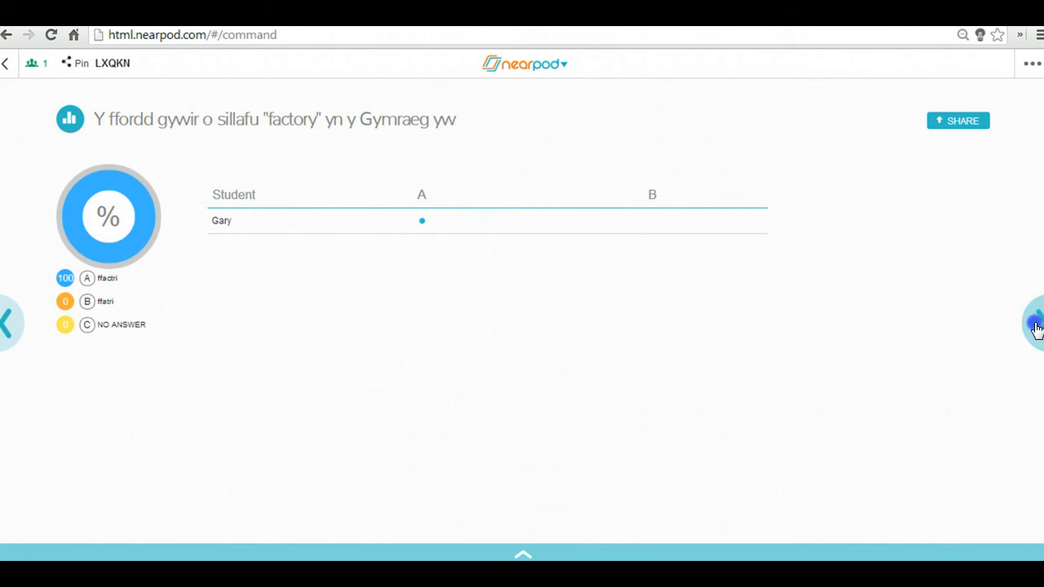
{"action": "left_click", "coordinate": [1035, 326]}
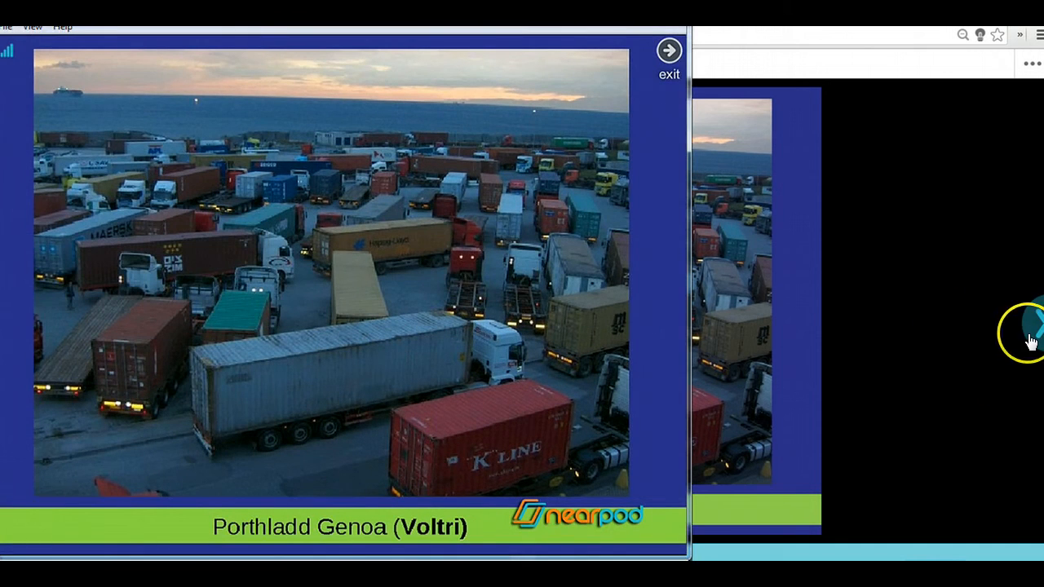
{"action": "left_click", "coordinate": [1032, 341]}
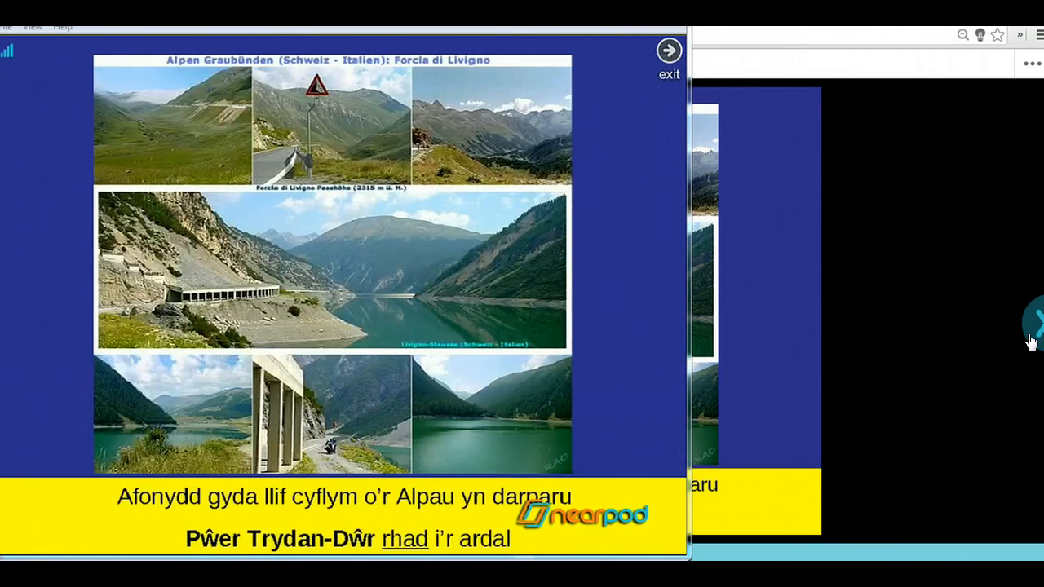
{"action": "left_click", "coordinate": [624, 276]}
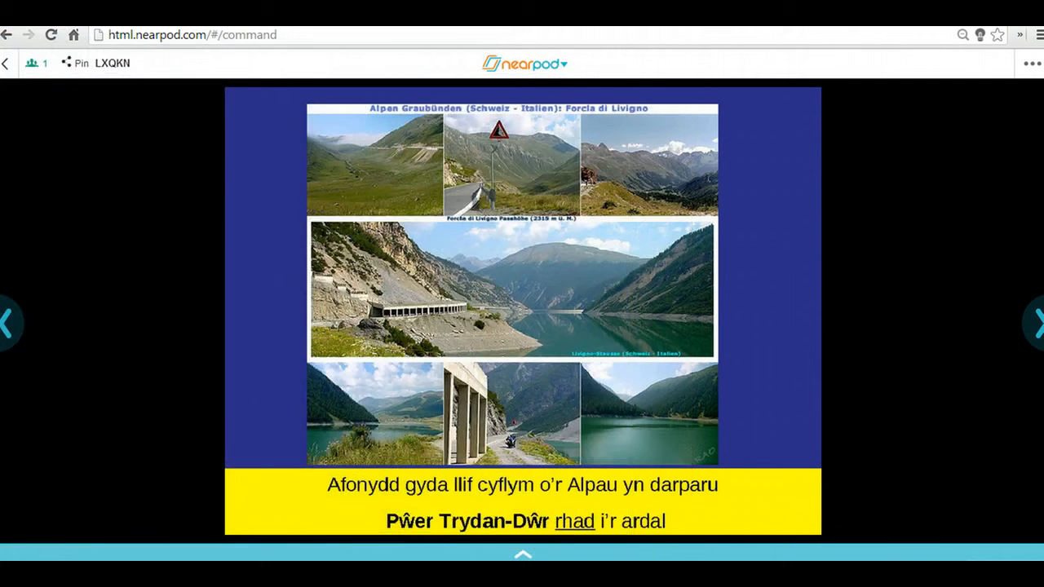
Jump to the drawing question Rhowch groes ble mae lleoliad y 3 dinas and hide AirServer to look up the session PIN
{"action": "left_click", "coordinate": [384, 559]}
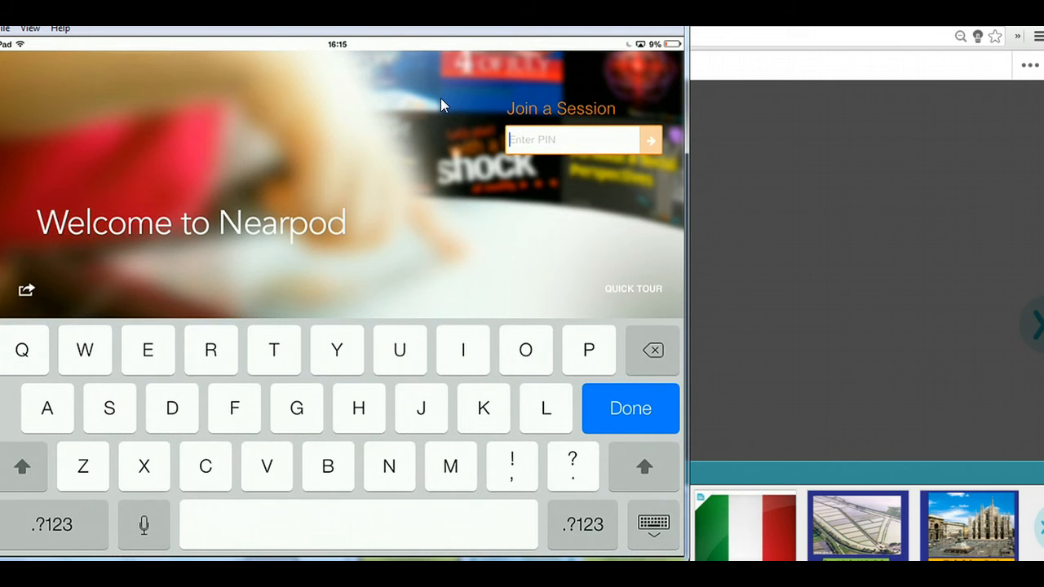
{"action": "left_click", "coordinate": [546, 133]}
{"action": "left_click", "coordinate": [628, 24]}
{"action": "left_click", "coordinate": [250, 244]}
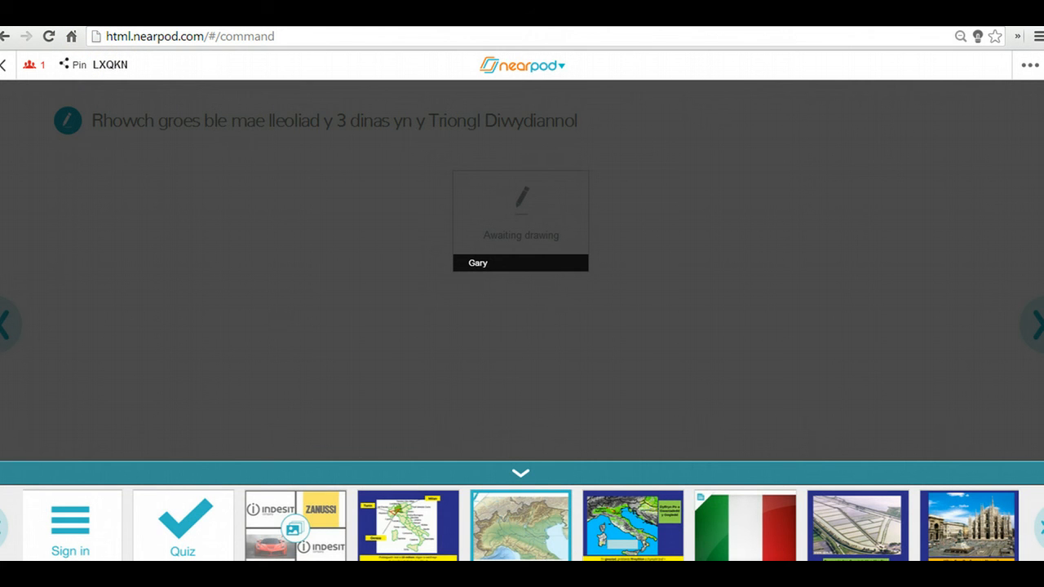
Restore AirServer, rejoin the session with its PIN, and send a map with three red crosses joined as a triangle
{"action": "mouse_move", "coordinate": [251, 574]}
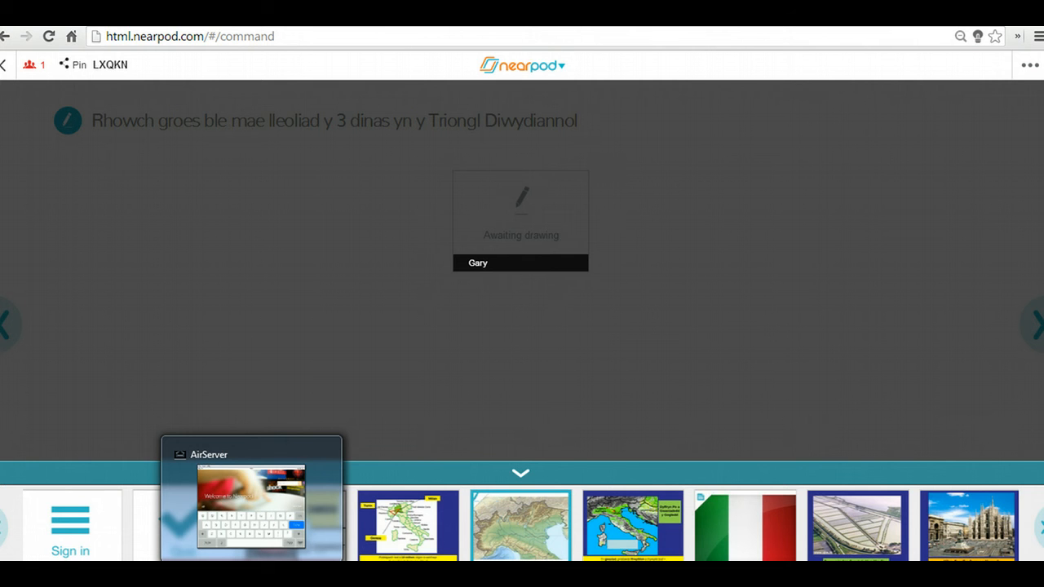
{"action": "left_click", "coordinate": [338, 515]}
{"action": "key", "text": "Return"}
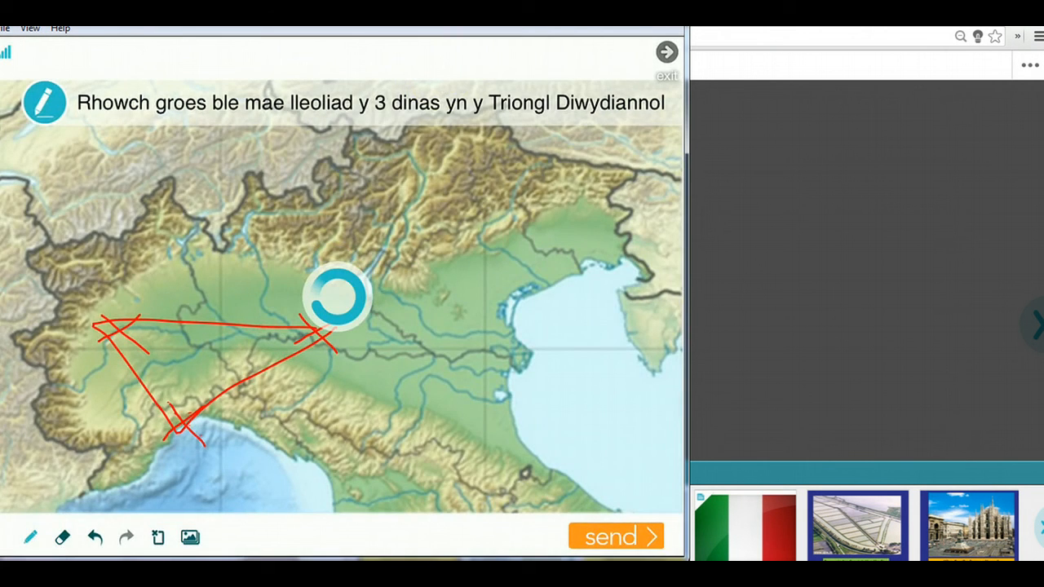
Hide AirServer and the slide overview, enlarge the student's submitted map drawing to review it, and close the enlarged view
{"action": "left_click", "coordinate": [610, 11]}
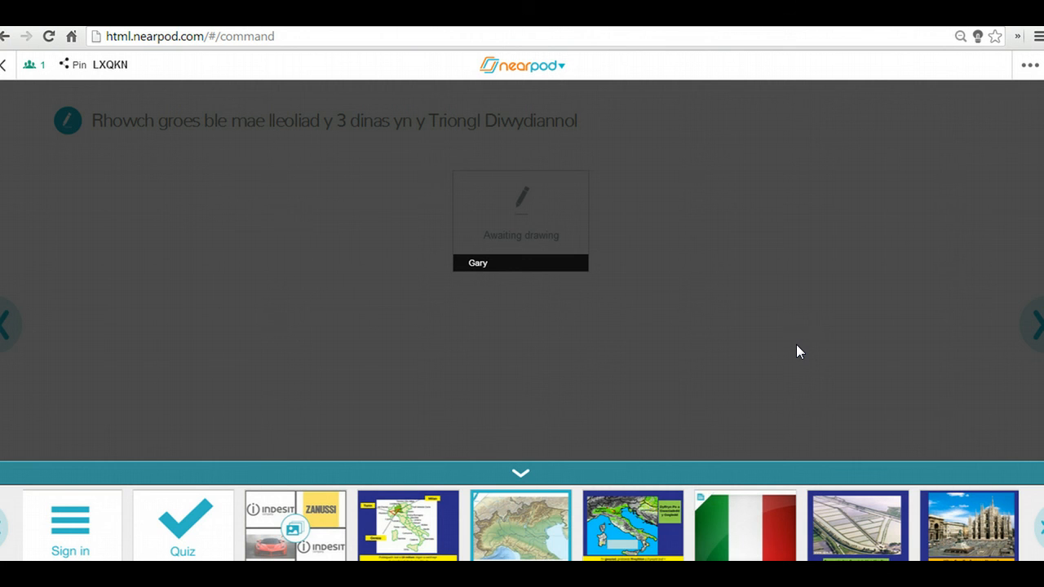
{"action": "left_click", "coordinate": [515, 499]}
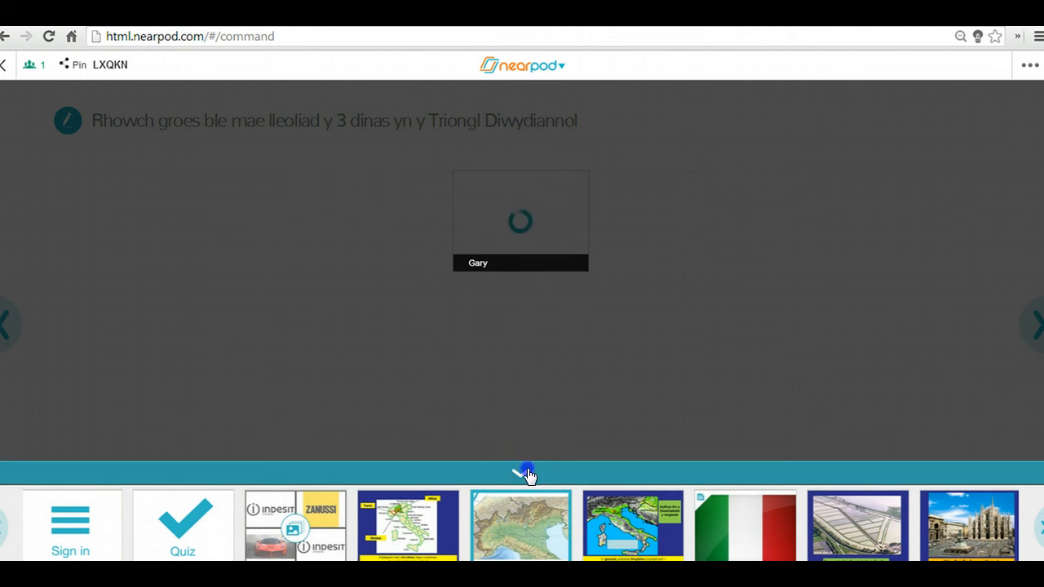
{"action": "left_click", "coordinate": [524, 473]}
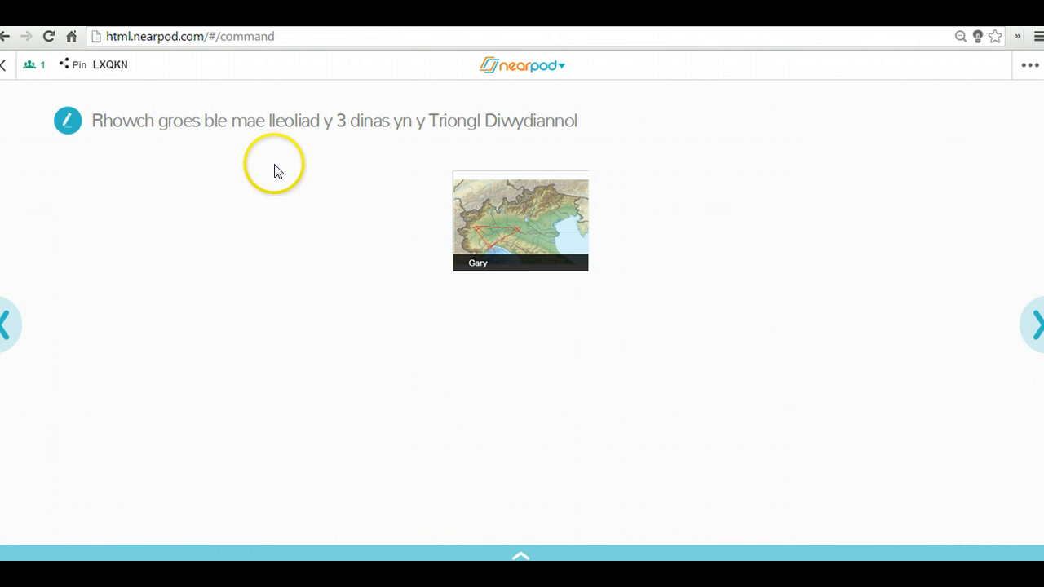
{"action": "left_click", "coordinate": [535, 228]}
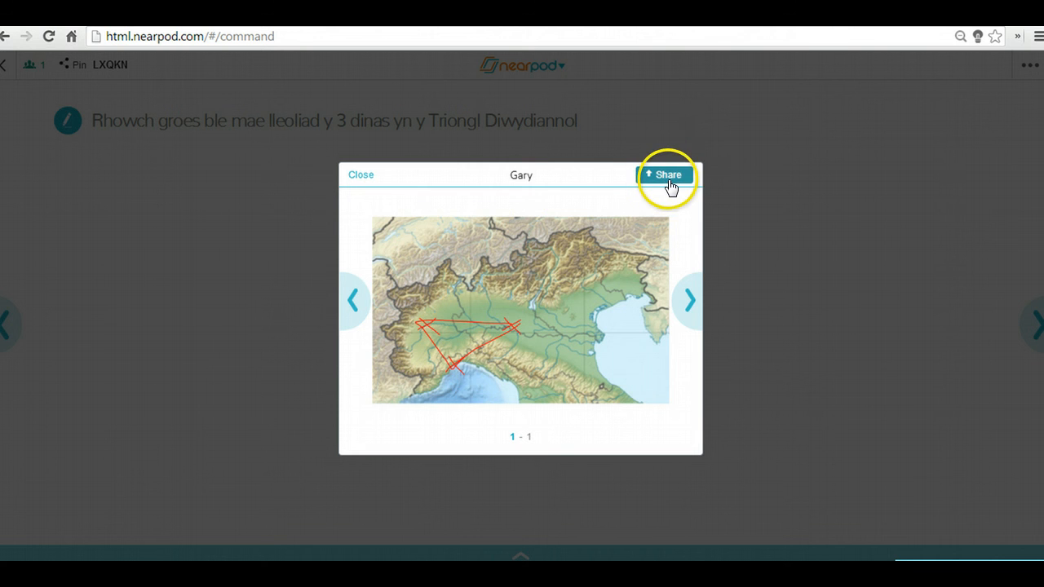
{"action": "left_click", "coordinate": [359, 176]}
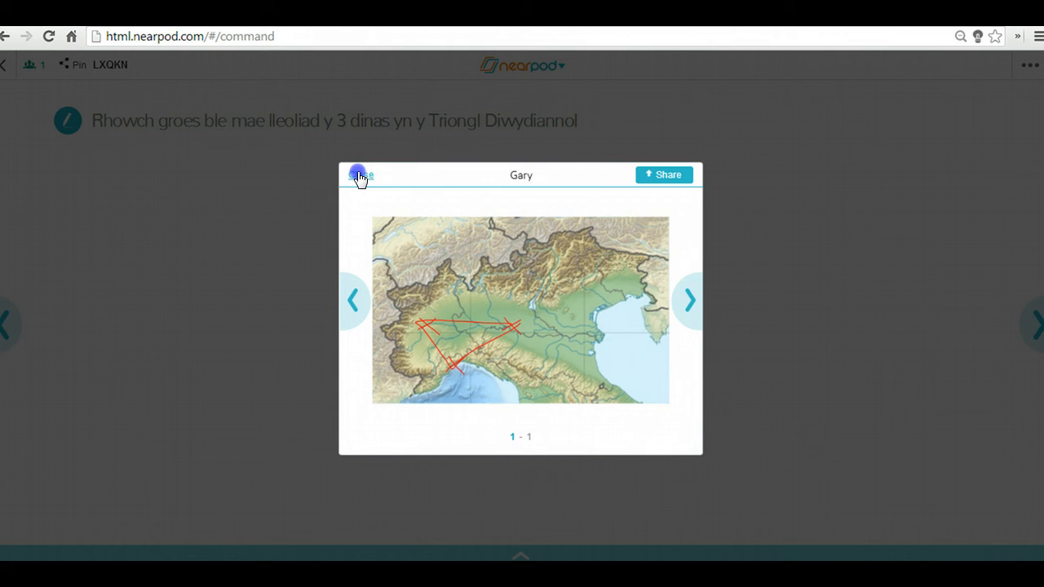